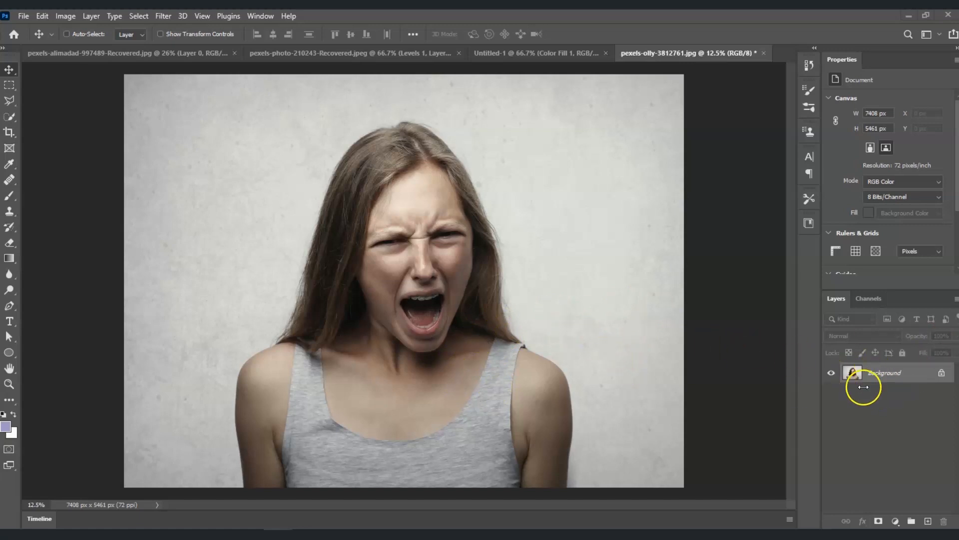
Duplicate the Background layer with its default copy name in the same document
click(895, 376)
right_click(895, 376)
click(904, 400)
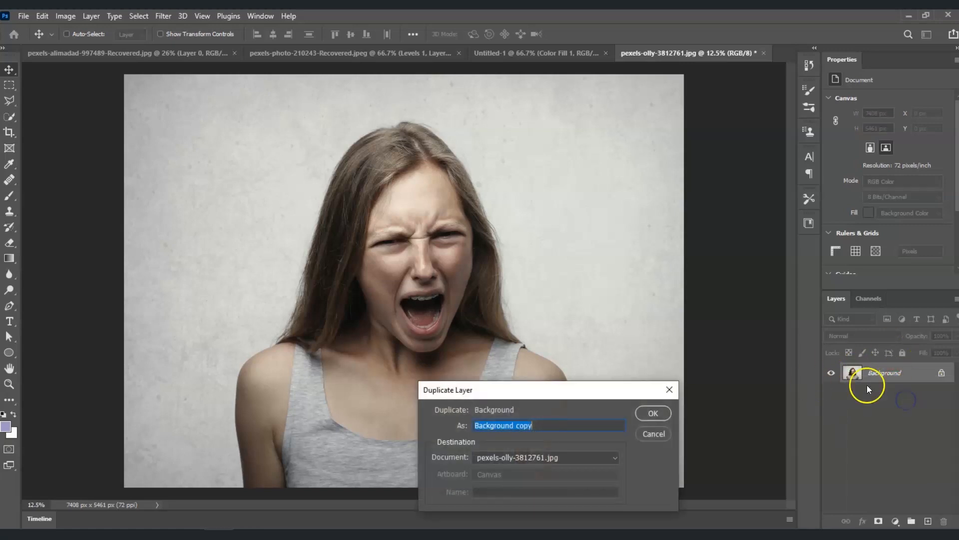
click(662, 415)
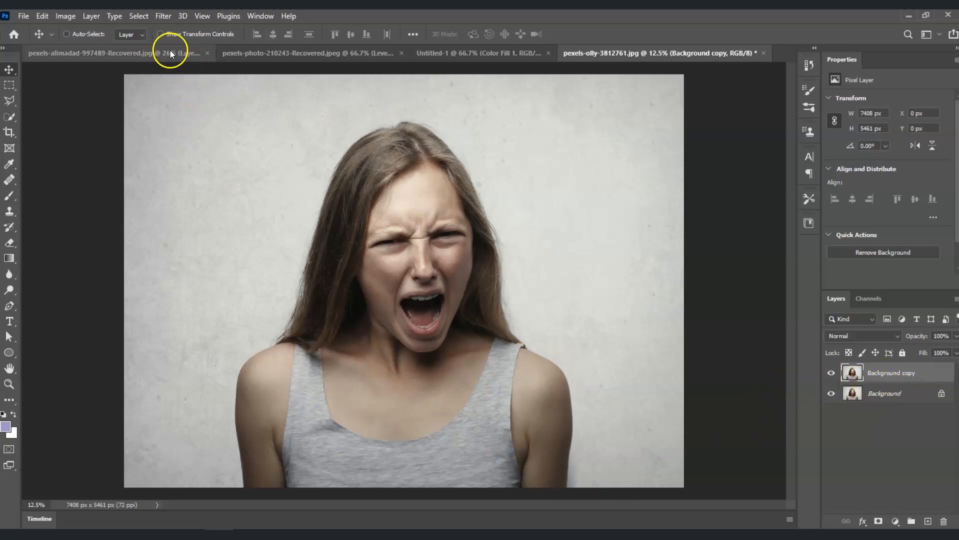
Select the woman with Select Subject, mask the Background copy to her outline and hide the original Background
click(133, 17)
click(176, 157)
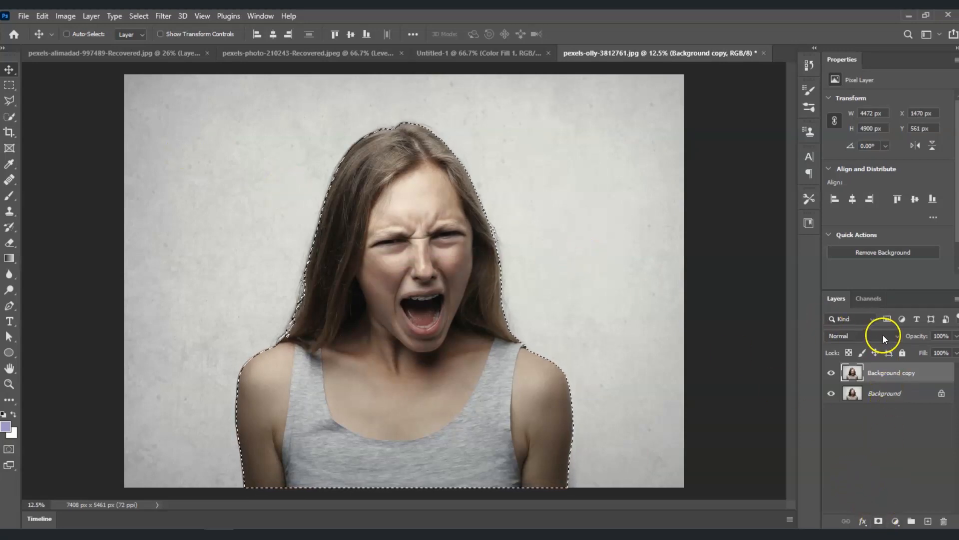
click(879, 520)
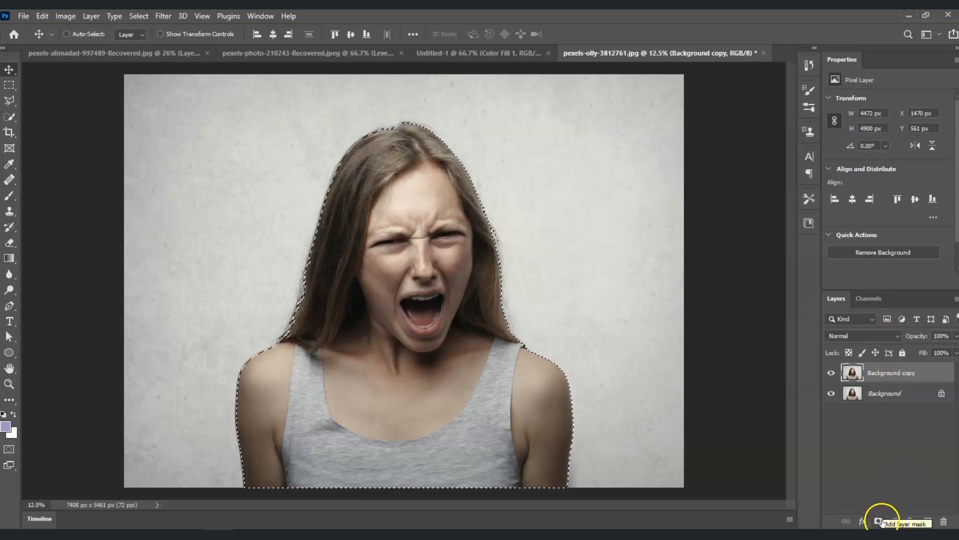
click(831, 393)
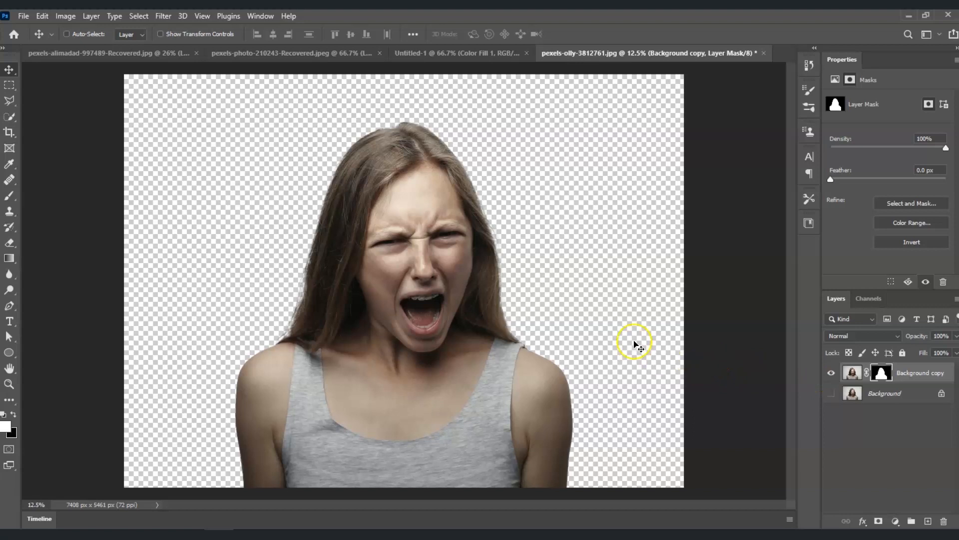
Add a light grey Solid Color fill layer and place it beneath the masked Background copy
click(896, 522)
click(921, 308)
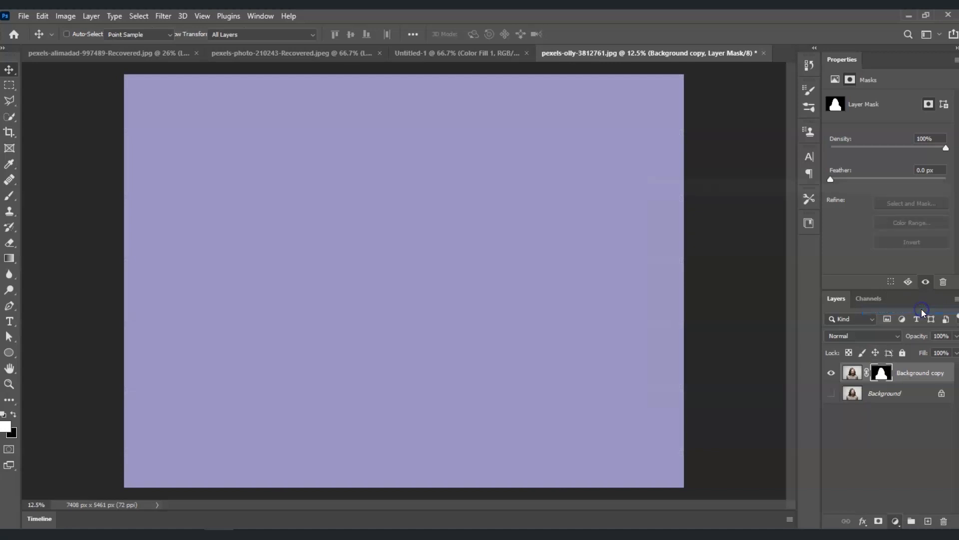
mouse_move(712, 267)
mouse_down()
mouse_move(643, 243)
mouse_move(643, 223)
mouse_move(644, 245)
mouse_up()
click(897, 205)
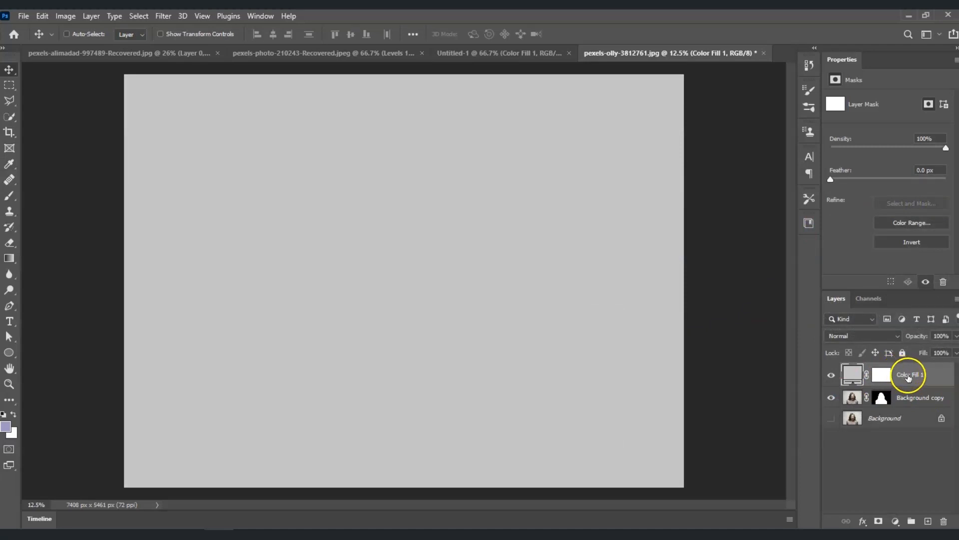
drag(908, 378, 908, 411)
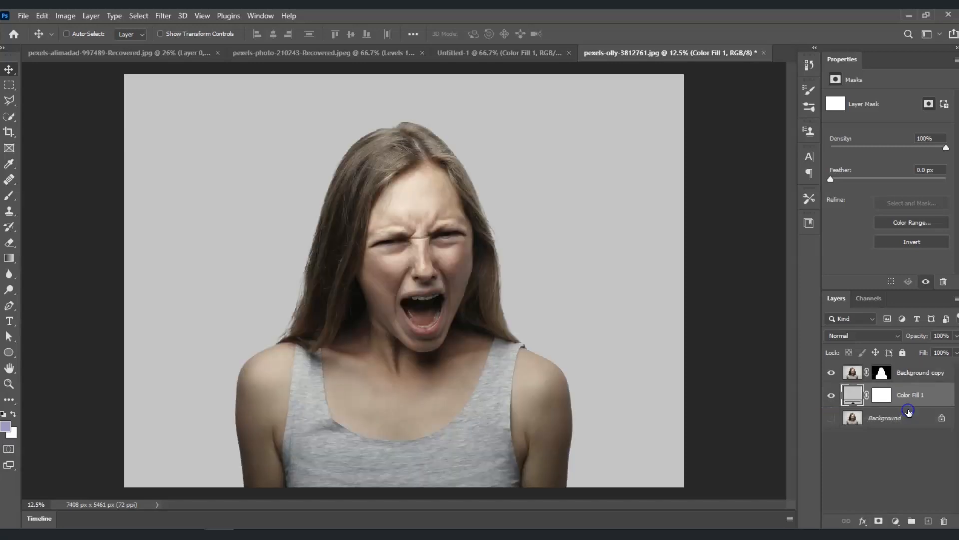
Rename the masked Background copy layer as subject
double_click(910, 372)
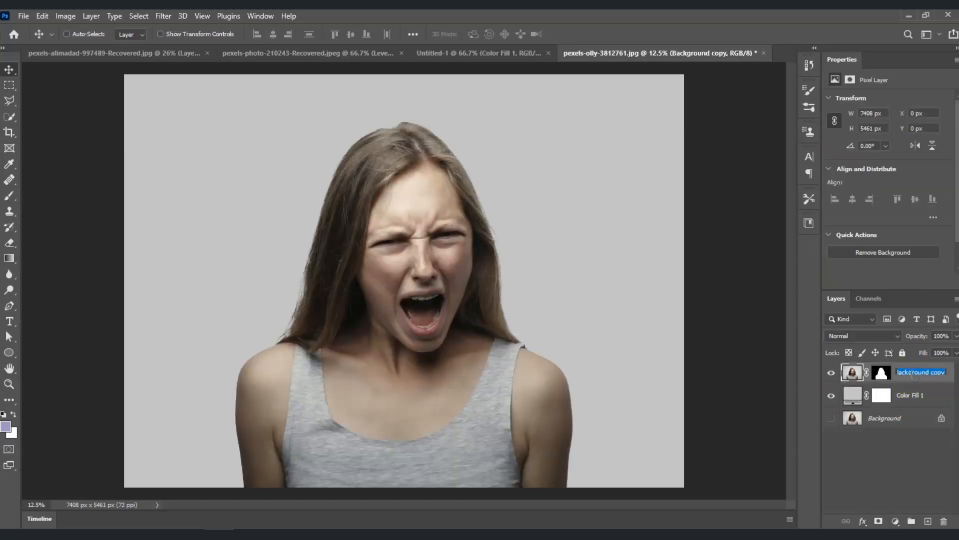
text(subject)
key(Return)
click(885, 464)
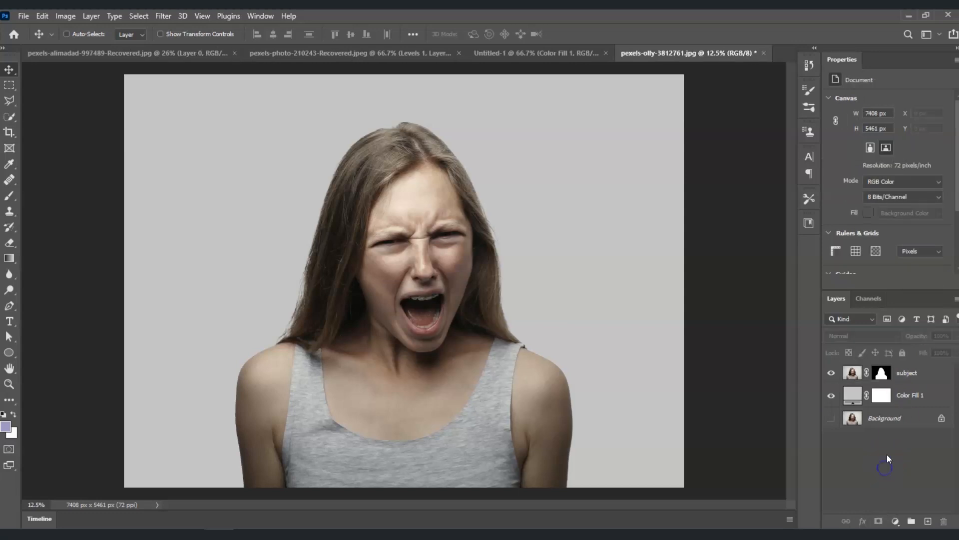
Apply the subject layer's mask permanently to its pixels
click(881, 378)
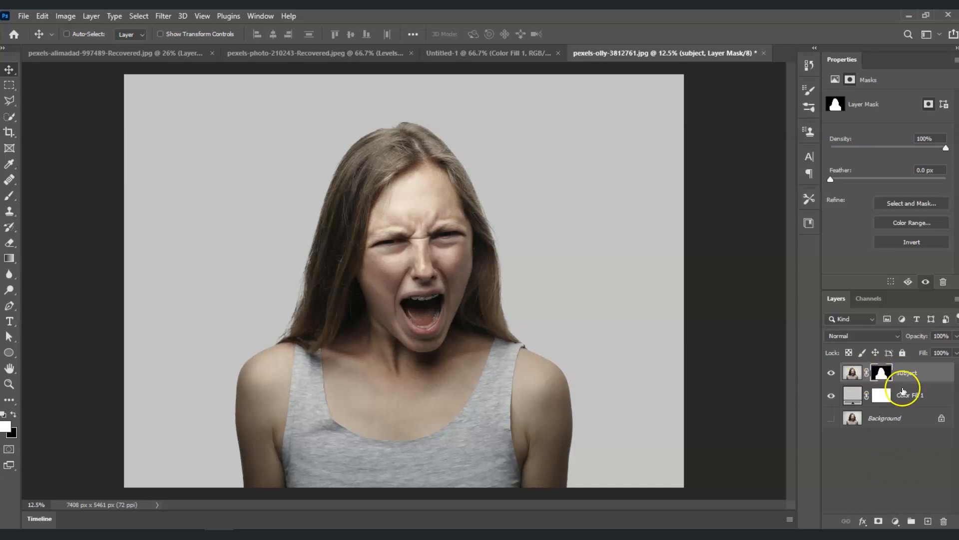
right_click(882, 375)
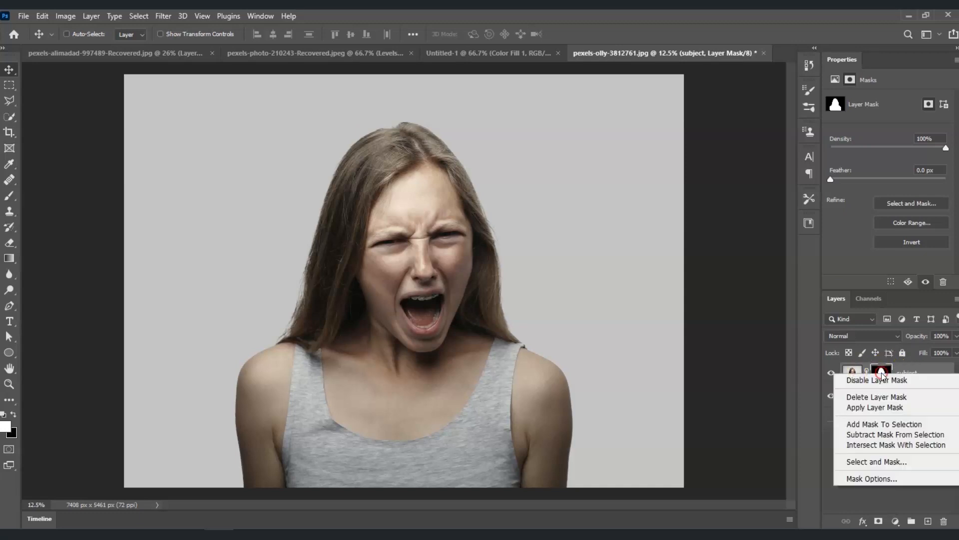
click(892, 407)
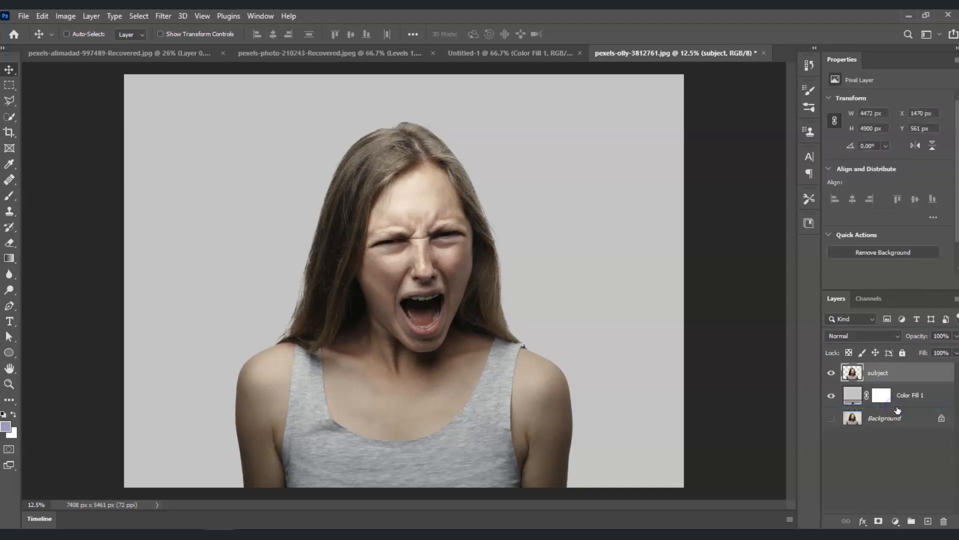
In Liquify, use a 600 brush at pressure 100 to pull the hair and arm on the image's left side outward in spikes
click(879, 375)
click(879, 375)
click(145, 32)
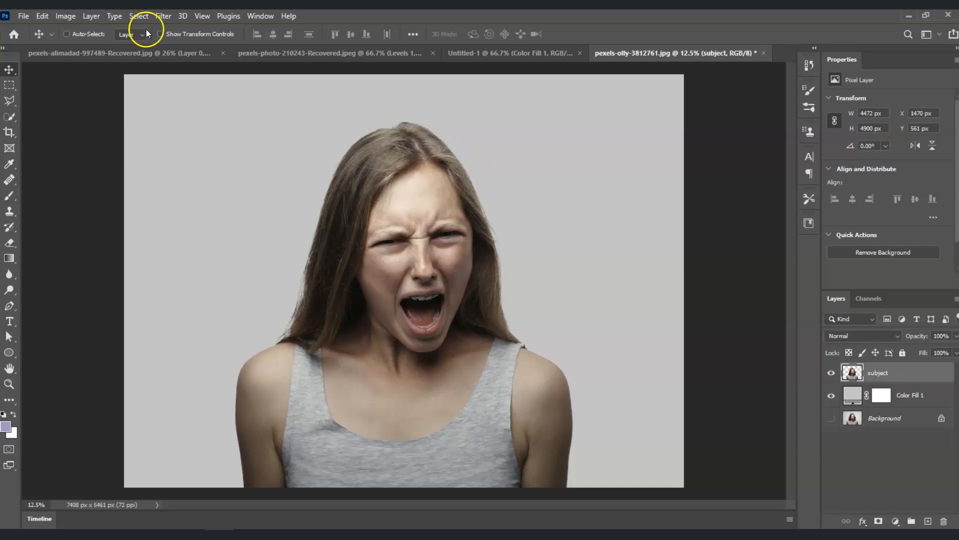
click(169, 16)
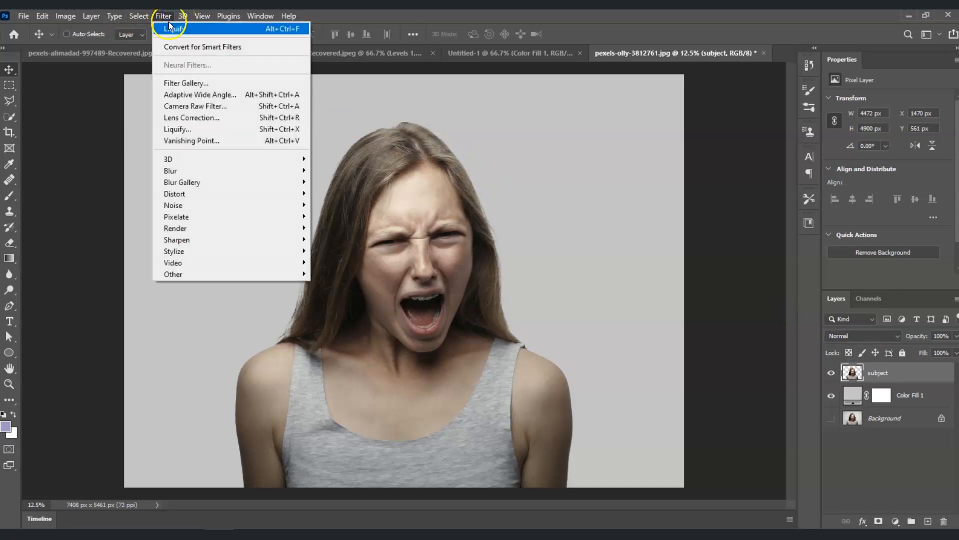
click(220, 131)
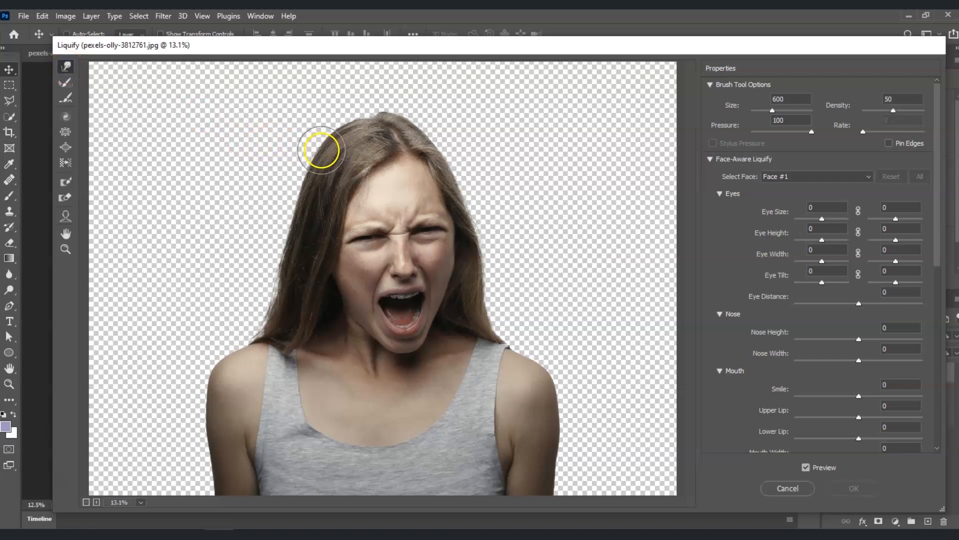
mouse_move(329, 155)
mouse_down()
mouse_move(233, 135)
mouse_move(309, 177)
mouse_move(258, 171)
mouse_move(237, 164)
mouse_move(265, 159)
mouse_move(231, 154)
mouse_up()
mouse_move(306, 204)
mouse_down()
mouse_move(251, 197)
mouse_move(222, 176)
mouse_up()
drag(306, 226, 206, 218)
drag(312, 242, 200, 239)
drag(304, 270, 160, 273)
drag(281, 304, 175, 295)
drag(272, 322, 150, 301)
drag(265, 270, 164, 260)
drag(267, 211, 177, 203)
drag(274, 172, 197, 113)
drag(300, 133, 175, 85)
mouse_move(305, 128)
mouse_down()
mouse_move(220, 86)
mouse_move(187, 89)
mouse_up()
drag(209, 207, 118, 214)
drag(210, 303, 104, 307)
drag(225, 385, 145, 382)
drag(220, 453, 110, 462)
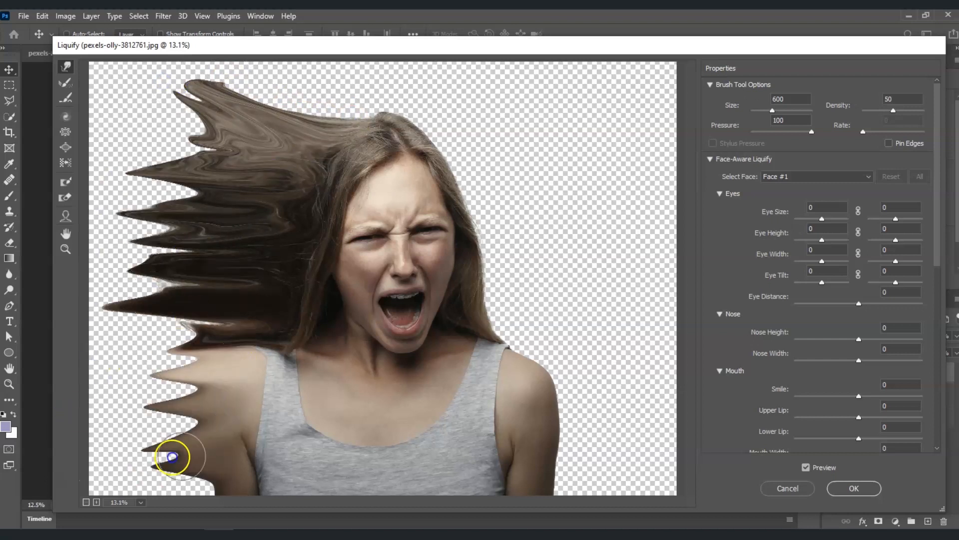
drag(187, 451, 97, 465)
drag(367, 235, 253, 240)
drag(350, 200, 228, 221)
drag(344, 267, 234, 278)
drag(337, 299, 293, 316)
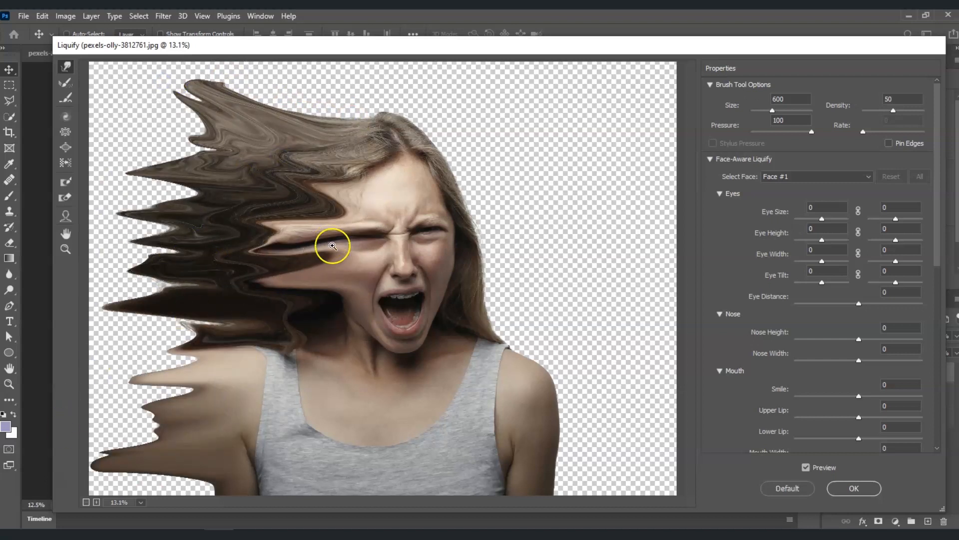
key(ctrl+z)
key(ctrl+z)
key(ctrl+z)
key(ctrl+z)
key(ctrl+z)
Smear the inner hair, crown, shoulder and arm further to the image's left with Forward Warp and apply the Liquify filter
drag(332, 272, 239, 249)
drag(321, 219, 249, 180)
drag(342, 181, 283, 156)
drag(331, 267, 248, 319)
drag(337, 102, 204, 45)
mouse_move(336, 113)
mouse_down()
mouse_move(242, 37)
mouse_move(255, 54)
mouse_up()
drag(202, 369, 103, 395)
drag(204, 446, 61, 442)
drag(144, 422, 25, 416)
drag(292, 358, 180, 357)
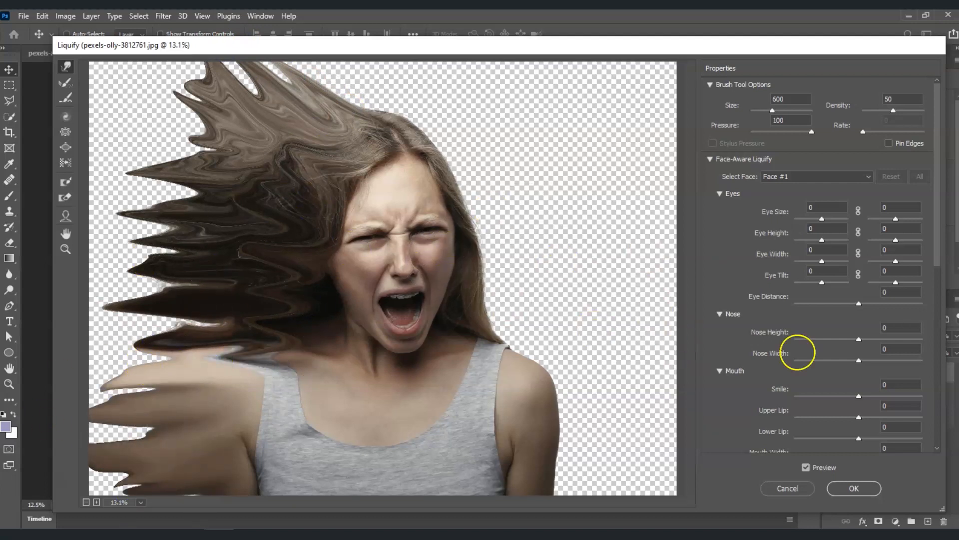
click(862, 485)
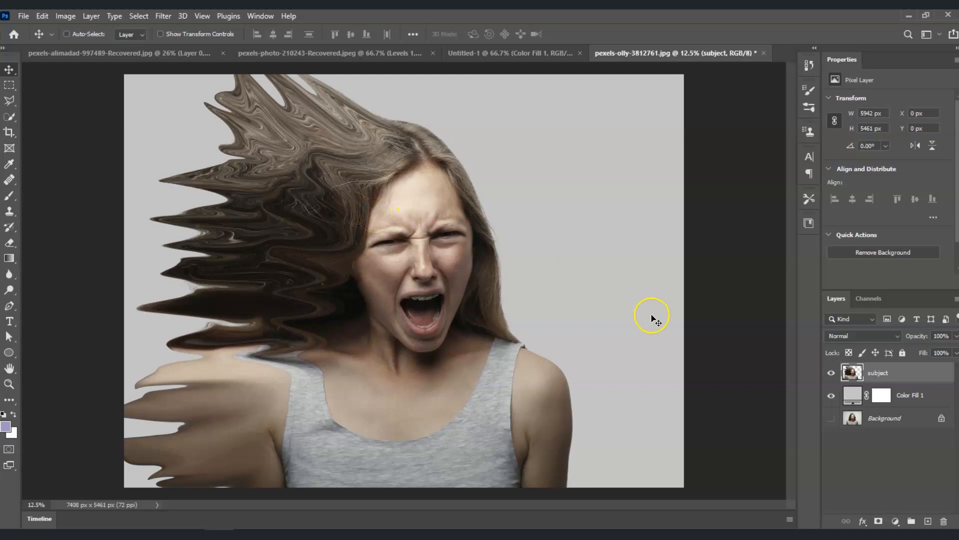
Add a layer mask to the subject layer and invert it to black
click(879, 520)
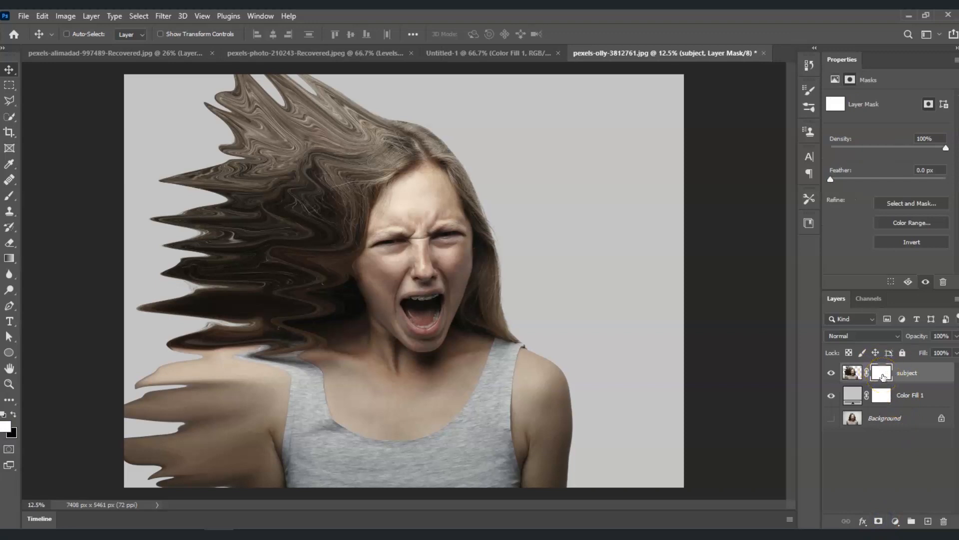
click(882, 375)
key(ctrl+i)
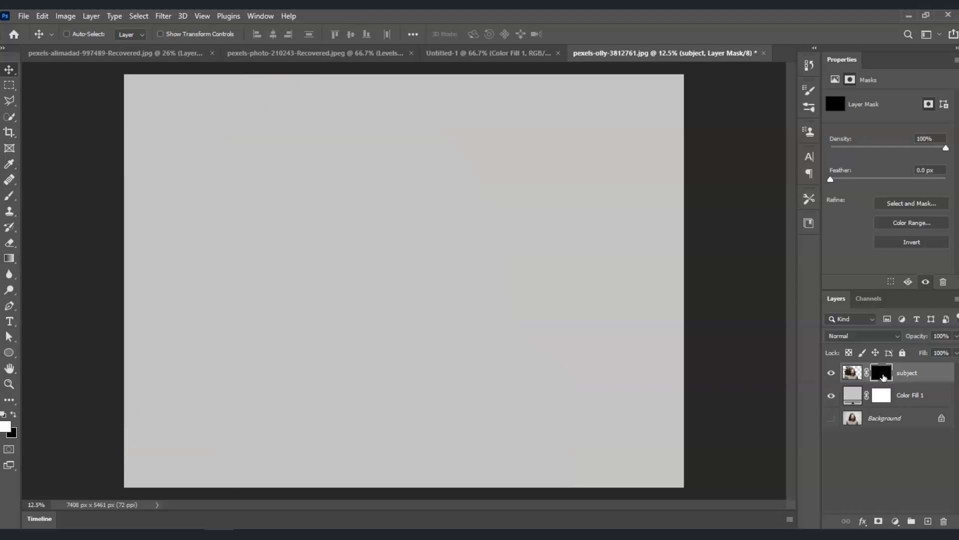
Paint white on the subject mask with a 700 px round brush at 100% hardness, revealing the image's right-hand half of the woman
click(883, 377)
click(14, 197)
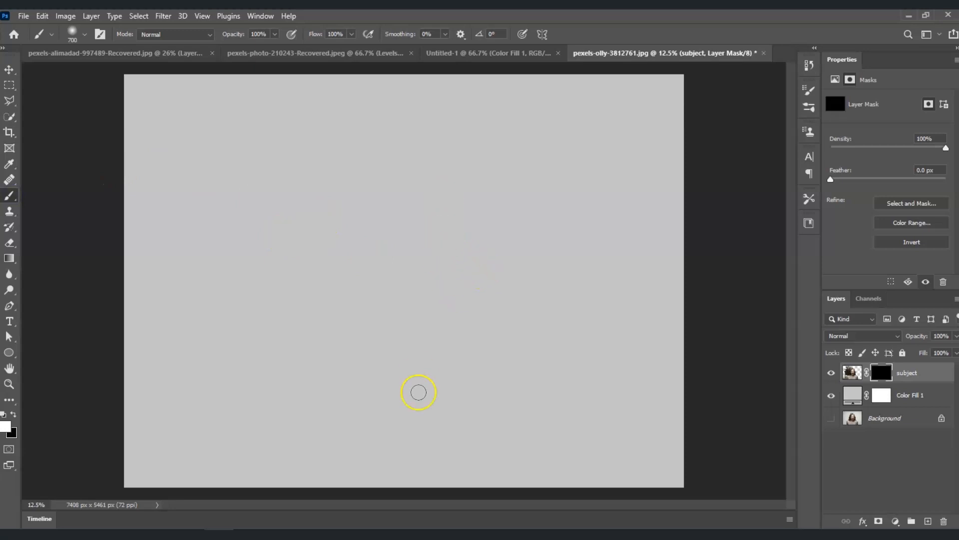
mouse_move(498, 357)
mouse_down()
mouse_move(478, 488)
mouse_move(539, 336)
mouse_move(530, 514)
mouse_move(555, 380)
mouse_up()
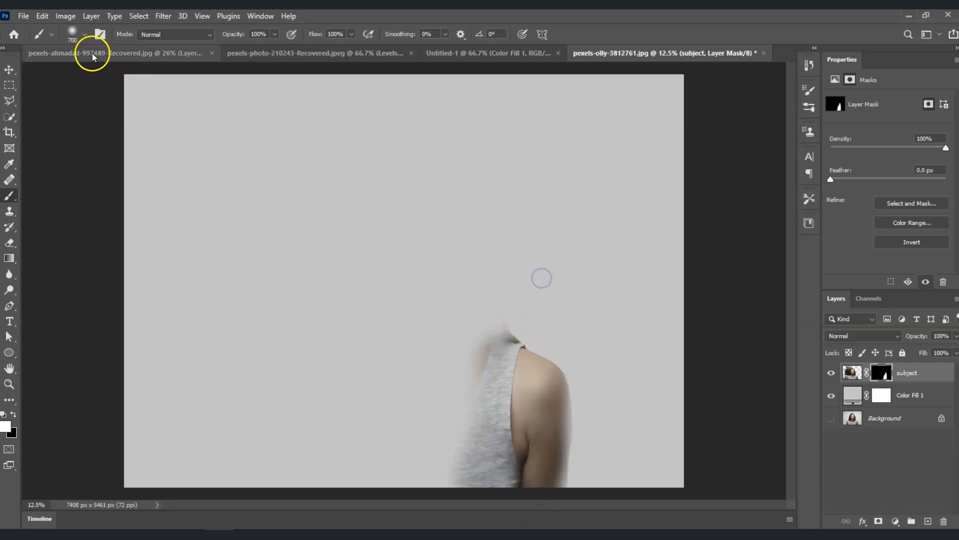
click(84, 35)
drag(64, 101, 159, 97)
click(552, 338)
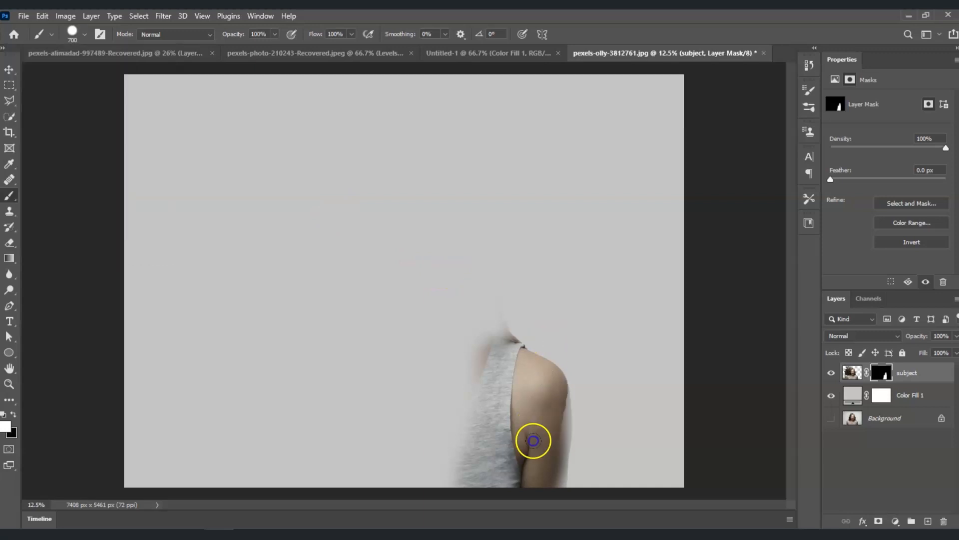
mouse_move(530, 299)
mouse_down()
mouse_move(505, 406)
mouse_move(512, 284)
mouse_move(507, 357)
mouse_move(497, 193)
mouse_move(501, 294)
mouse_move(487, 231)
mouse_move(488, 145)
mouse_move(479, 166)
mouse_move(487, 281)
mouse_move(467, 141)
mouse_move(460, 421)
mouse_move(421, 525)
mouse_move(424, 340)
mouse_move(445, 254)
mouse_move(443, 160)
mouse_move(430, 145)
mouse_up()
mouse_move(411, 499)
mouse_down()
mouse_move(373, 517)
mouse_move(364, 480)
mouse_move(410, 395)
mouse_move(332, 523)
mouse_up()
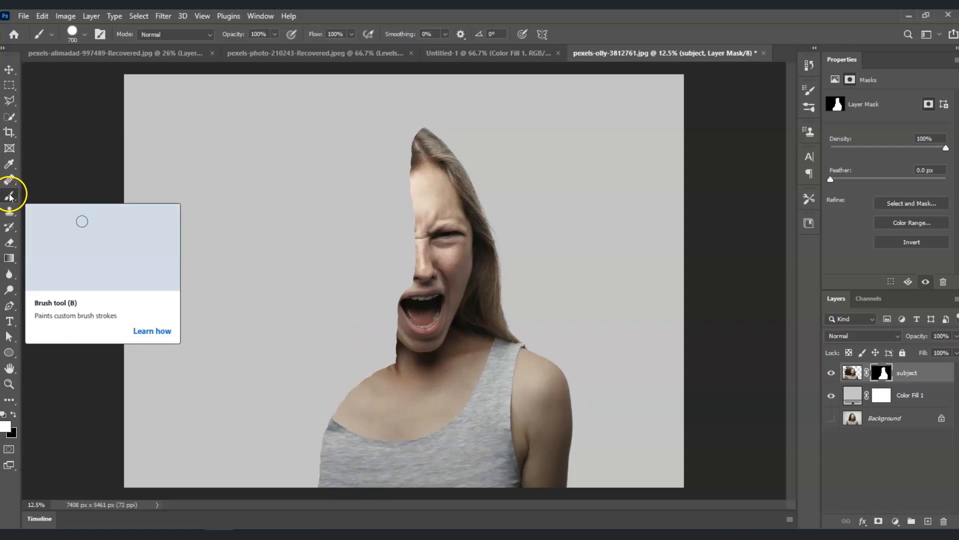
Stamp small fragments along the revealed edge of the hair and face on the mask using Sampled Brush 3 at 858 px
click(85, 35)
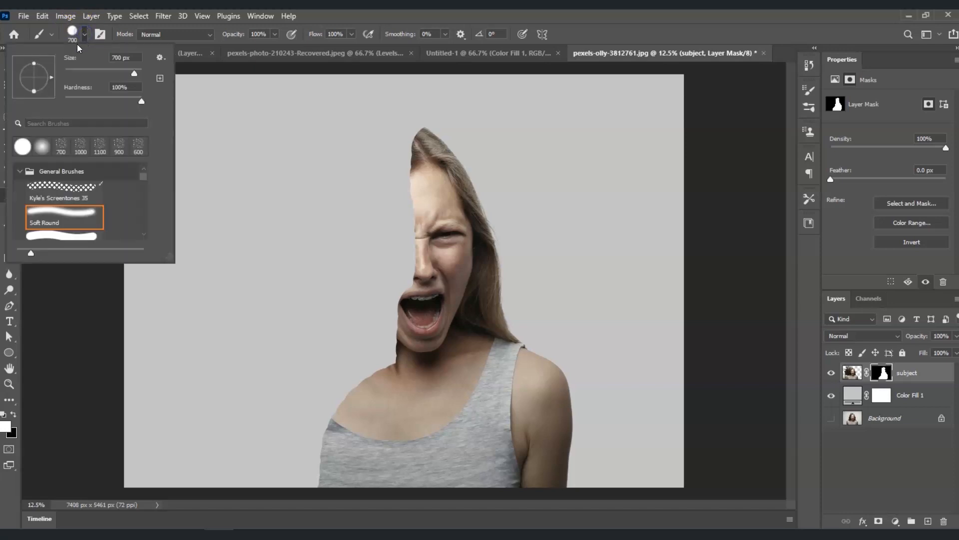
drag(145, 177, 148, 227)
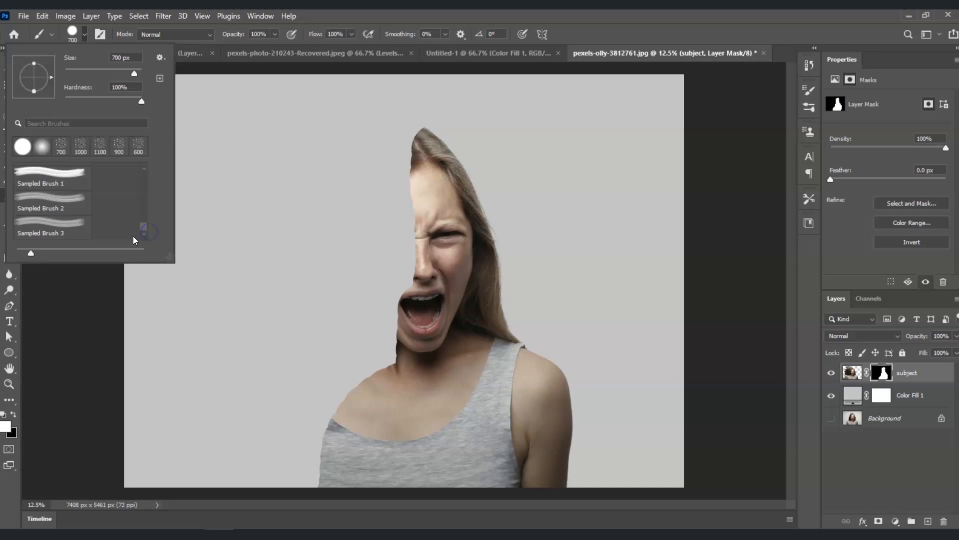
click(44, 235)
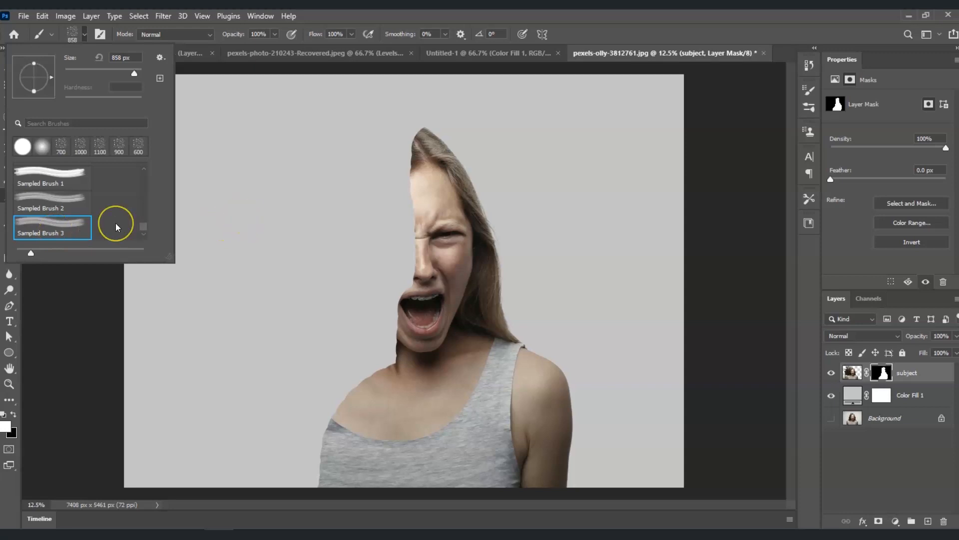
click(37, 232)
click(405, 148)
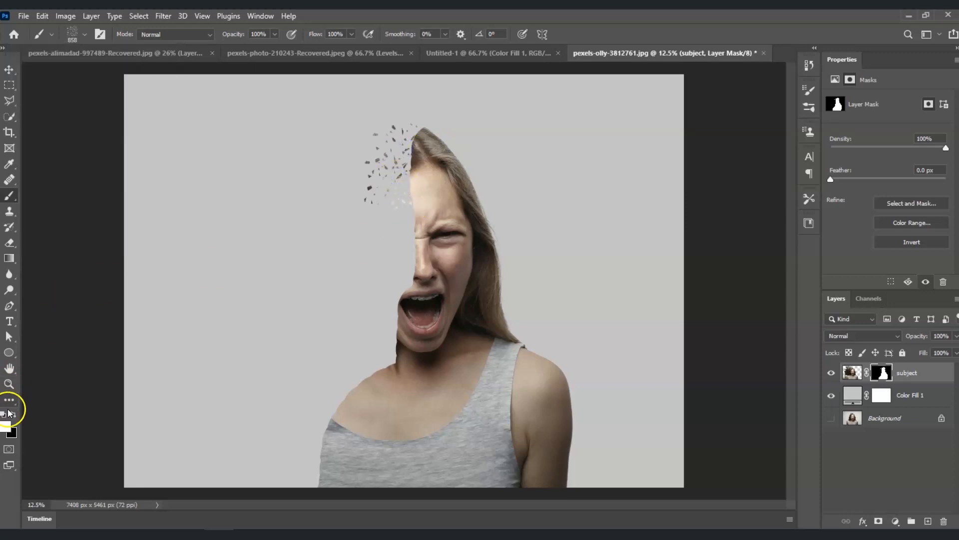
click(400, 188)
click(399, 223)
click(424, 240)
click(428, 242)
click(425, 245)
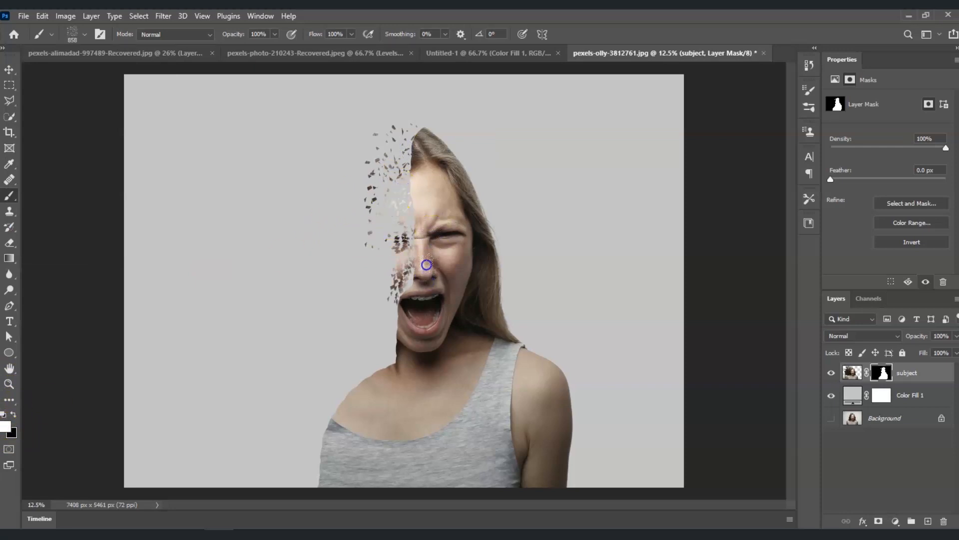
click(444, 230)
mouse_move(395, 218)
mouse_down()
mouse_move(386, 214)
mouse_move(392, 187)
mouse_up()
Enlarge the fragment brush up to 3000 px and stamp large scattered pieces across the stretched hair and arm
key(bracketright)
key(bracketright)
key(bracketright)
key(bracketright)
click(360, 209)
click(327, 315)
click(314, 416)
key(bracketleft)
click(265, 259)
key(bracketright)
key(bracketright)
key(bracketright)
key(bracketright)
click(255, 354)
click(248, 202)
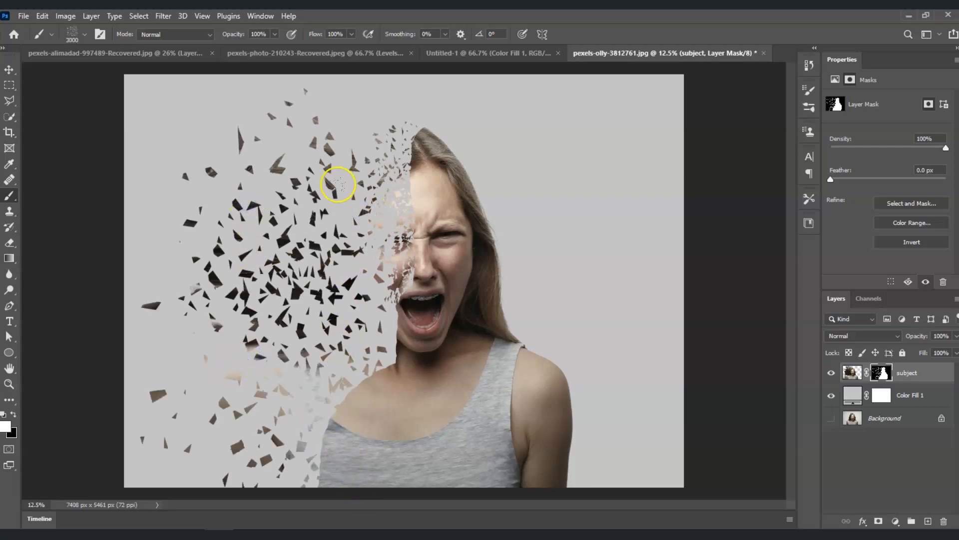
click(308, 182)
click(377, 214)
Shrink the fragment brush and stamp dense small pieces around the face edge, neck, shoulder and inner hair
key(bracketleft)
key(bracketleft)
key(bracketleft)
key(bracketleft)
key(bracketleft)
key(bracketleft)
key(bracketleft)
key(bracketleft)
key(bracketleft)
key(bracketleft)
key(bracketleft)
key(bracketleft)
key(bracketleft)
key(bracketleft)
key(bracketleft)
click(385, 223)
click(395, 302)
click(358, 367)
click(332, 385)
click(366, 321)
click(288, 287)
click(359, 322)
key(bracketright)
click(403, 348)
click(394, 287)
click(368, 261)
click(390, 162)
click(328, 141)
Stamp more fragments on the subject mask across the stretched hair and arm, including a pass at 1400 px, to fill the gaps
key(bracketright)
key(bracketright)
key(bracketright)
key(bracketright)
key(bracketright)
key(bracketright)
key(bracketright)
key(bracketright)
key(bracketright)
key(bracketright)
key(bracketright)
key(bracketright)
click(213, 208)
click(241, 343)
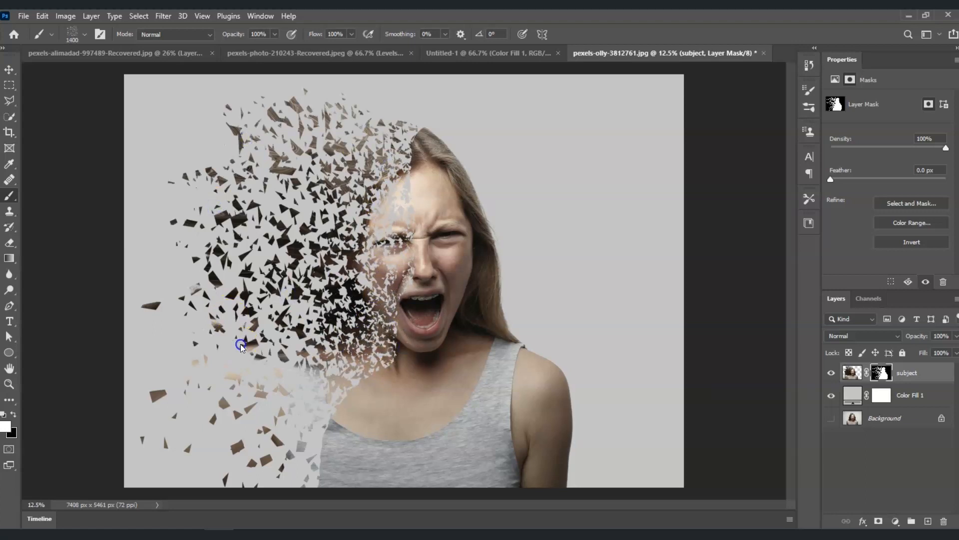
click(311, 414)
click(247, 414)
click(228, 217)
Enlarge the fragment brush to 4700 px and stamp large pieces on the mask over the stretched hair beside the face
key(bracketright)
key(bracketright)
key(bracketright)
key(bracketright)
key(bracketright)
key(bracketright)
key(bracketright)
key(bracketright)
key(bracketright)
key(bracketright)
key(bracketright)
key(bracketright)
key(bracketright)
key(bracketright)
key(bracketright)
key(bracketright)
click(345, 278)
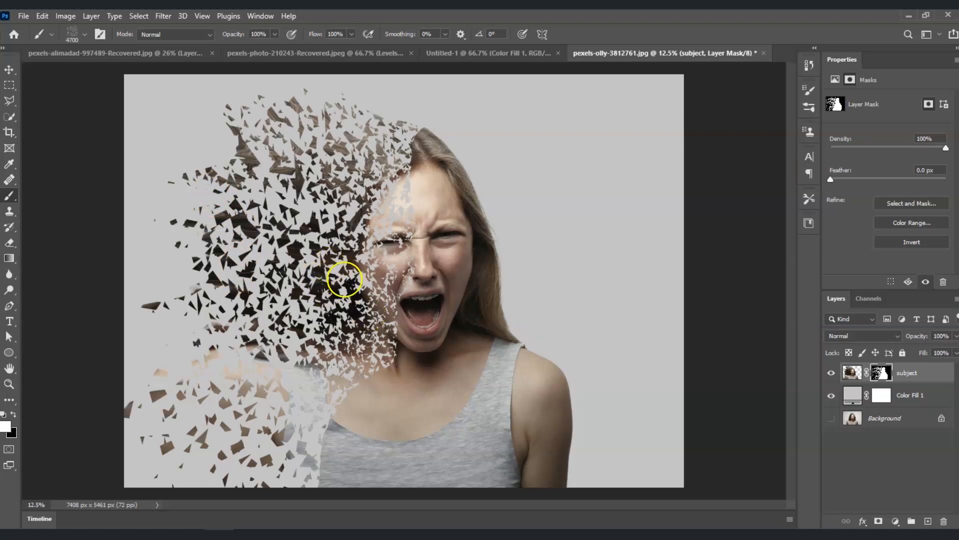
click(365, 285)
click(336, 167)
Shrink the fragment brush to 1400 px and down to 800 px, stamping small pieces across the arm, tank top edge, hair outline and face edge
key(bracketleft)
key(bracketleft)
key(bracketleft)
key(bracketleft)
key(bracketleft)
key(bracketleft)
key(bracketleft)
key(bracketleft)
key(bracketleft)
key(bracketleft)
key(bracketleft)
key(bracketleft)
key(bracketleft)
key(bracketleft)
key(bracketleft)
key(bracketleft)
key(bracketleft)
key(bracketleft)
key(bracketleft)
key(bracketleft)
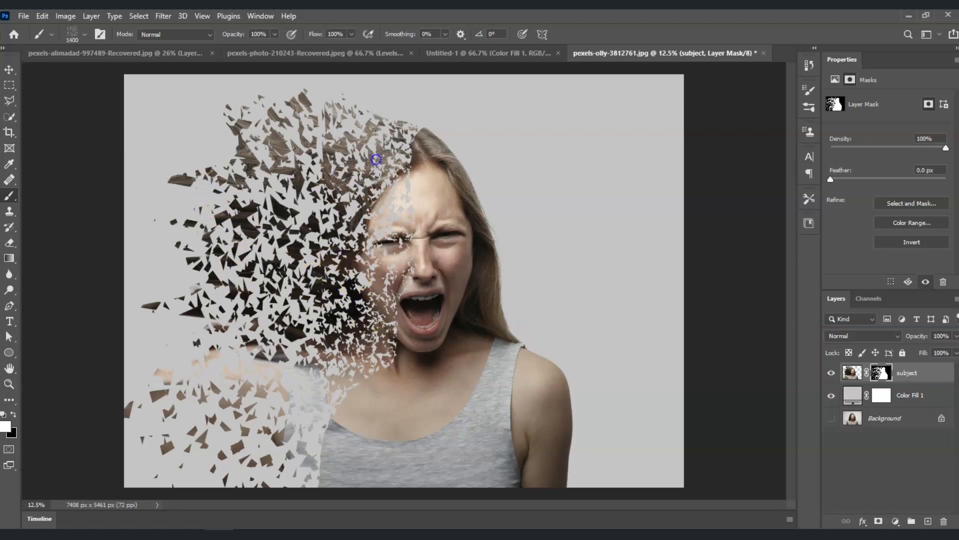
click(191, 317)
click(198, 419)
click(179, 471)
click(299, 418)
click(254, 462)
click(311, 430)
click(315, 381)
click(318, 331)
click(341, 185)
click(380, 240)
click(366, 362)
click(323, 270)
click(309, 207)
click(182, 270)
click(185, 305)
click(237, 135)
click(249, 100)
click(226, 146)
click(184, 321)
click(376, 350)
click(362, 442)
click(396, 229)
click(380, 171)
click(330, 162)
click(363, 195)
click(356, 302)
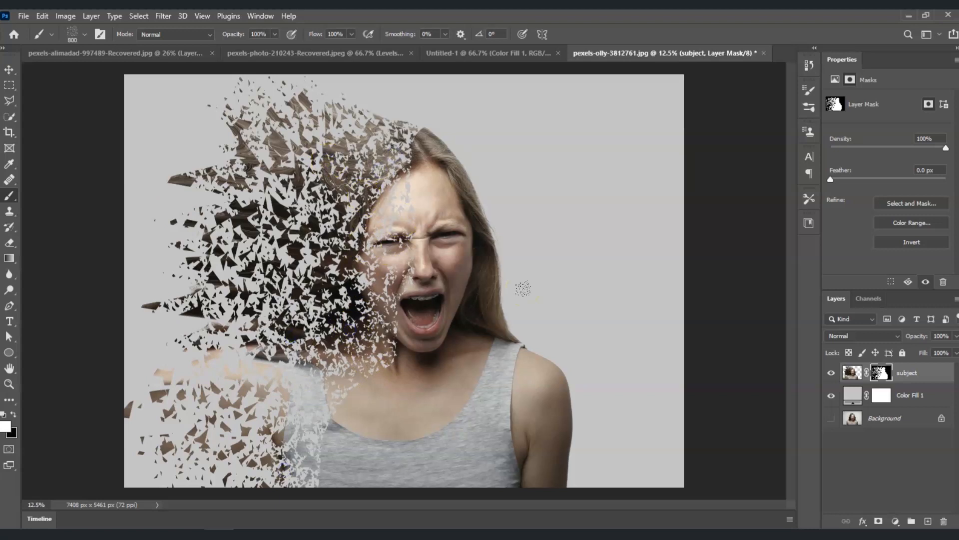
Show the original photo layer and compare before and after by moving it above the subject layer and back beneath Color Fill 1
click(832, 423)
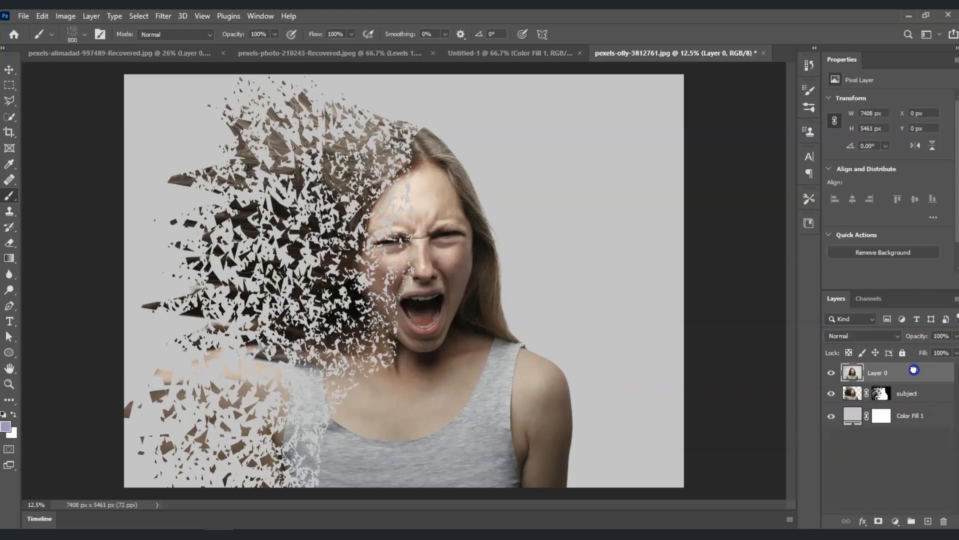
drag(899, 381, 907, 433)
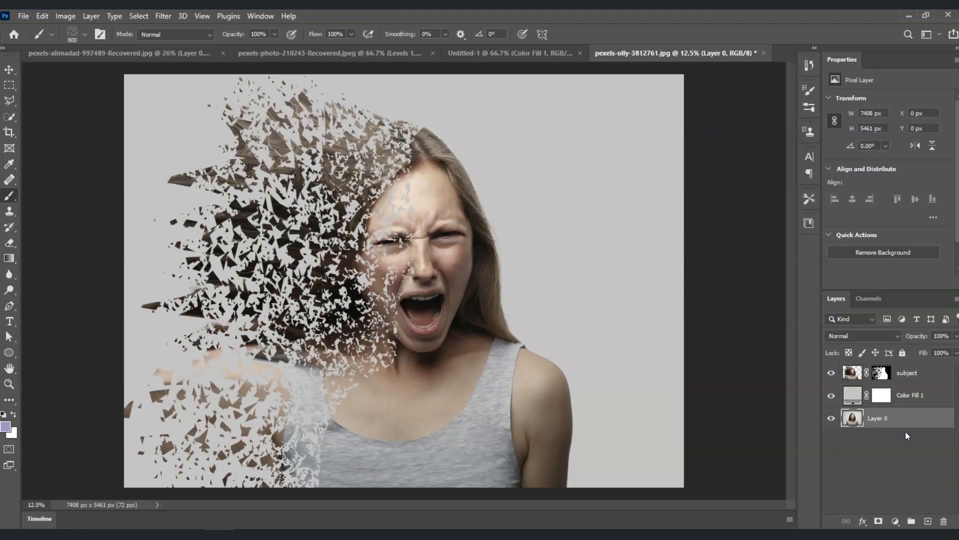
click(902, 433)
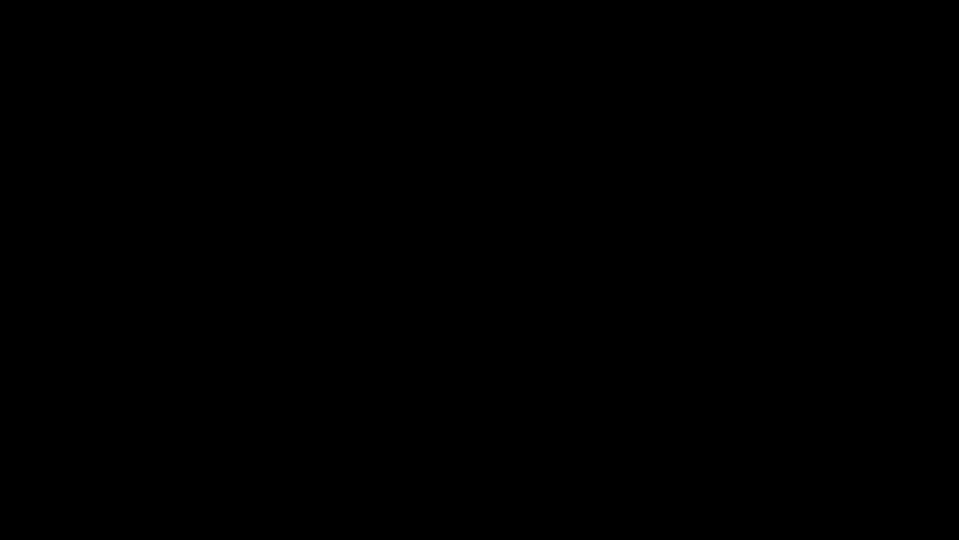